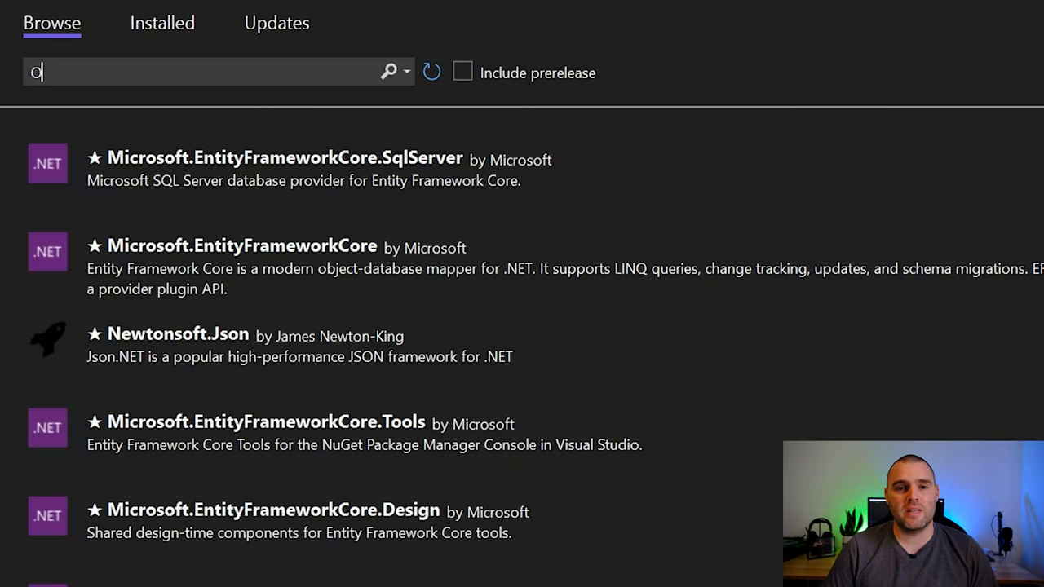
pyautogui.write('pe')
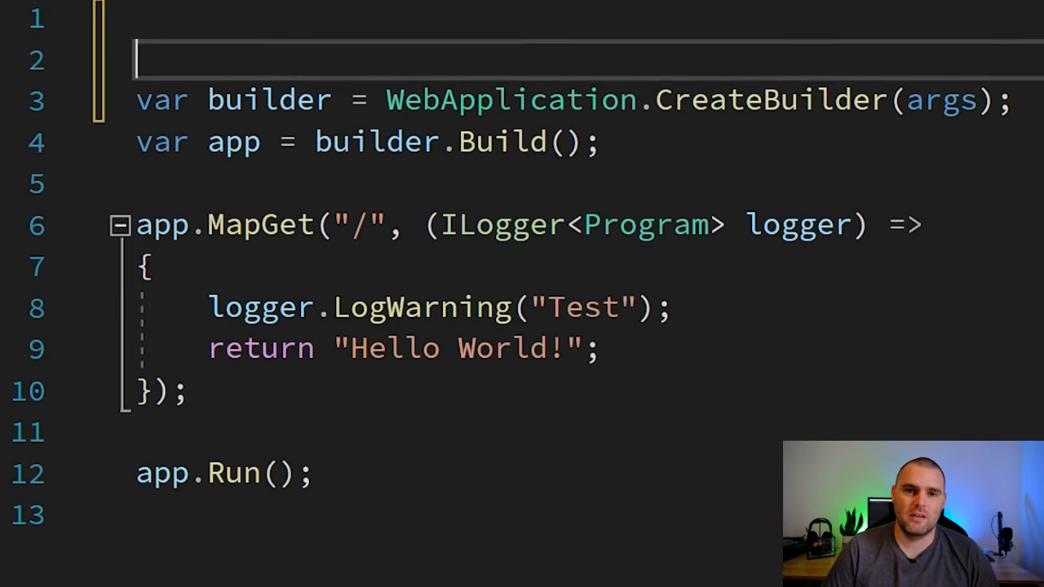
# Add 'using OpenTelemetry.Logs;' and 'using OpenTelemetry.Resources;' at the top of Program.cs
pyautogui.press('Up')
pyautogui.write('using Ope')
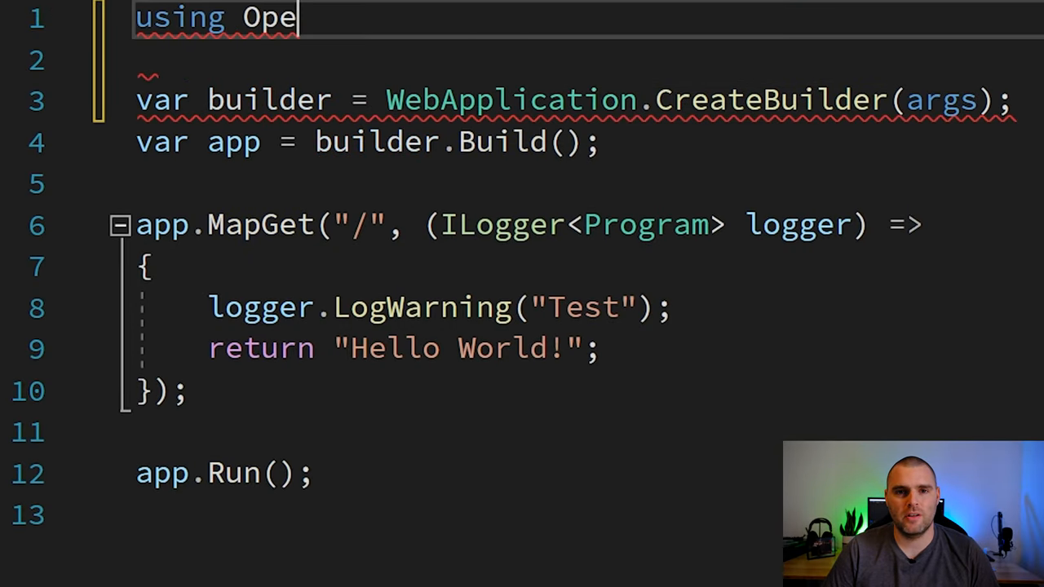
pyautogui.write('nTelemetry.Logs;')
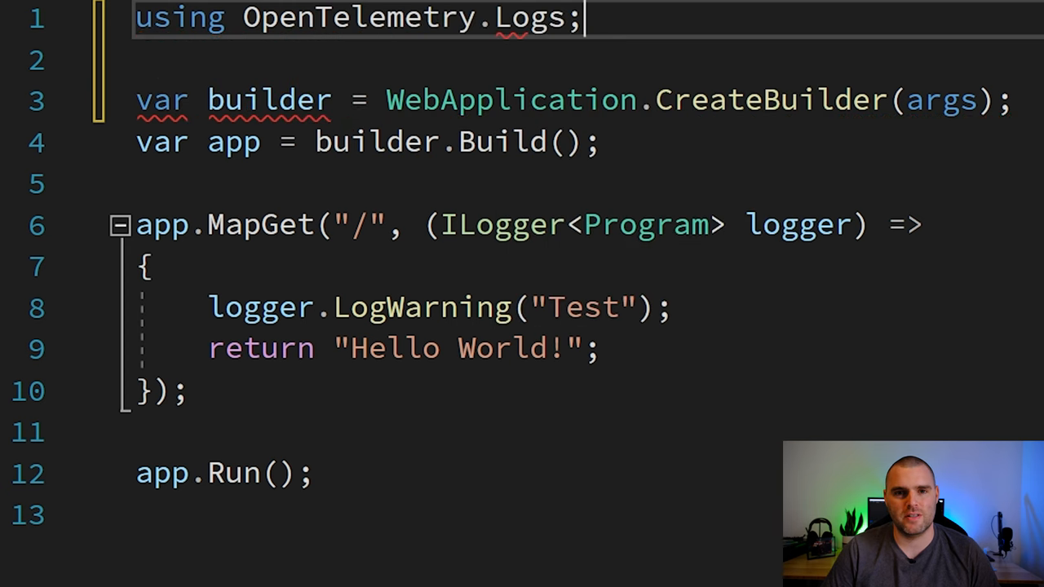
pyautogui.press('Return')
pyautogui.write('using Open')
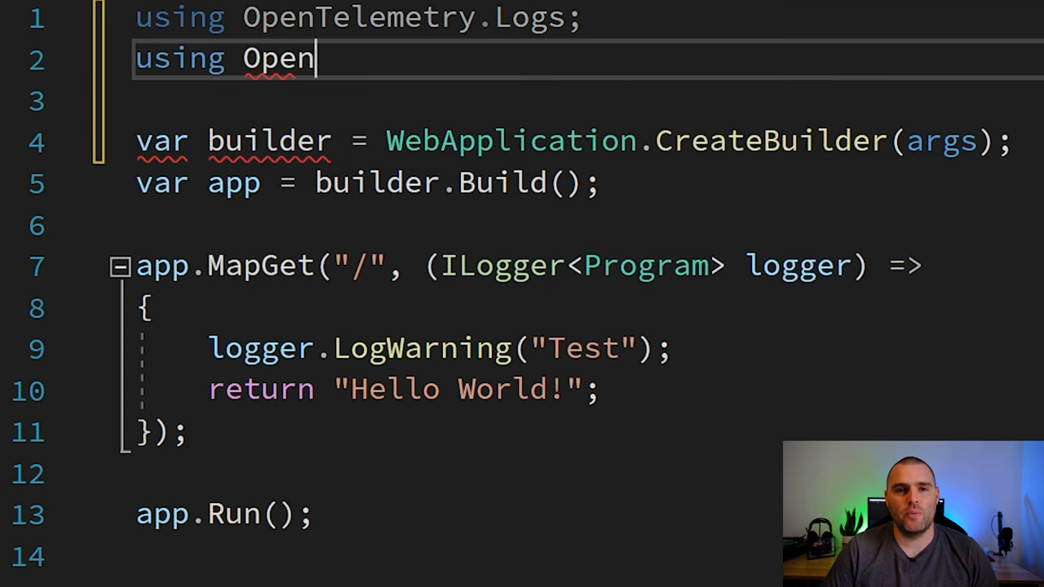
pyautogui.write('Telemetry.Res')
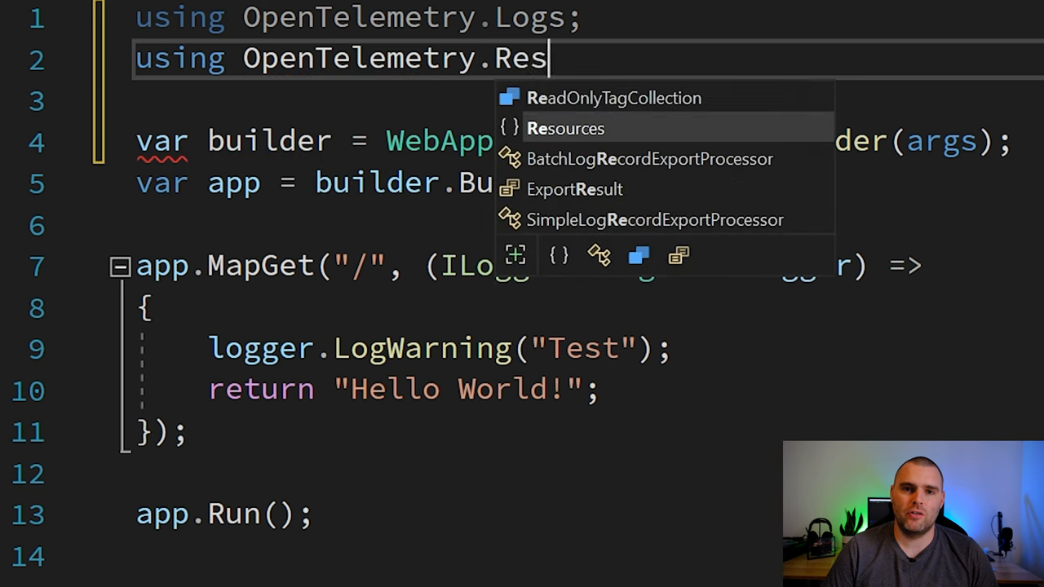
pyautogui.write('ources;')
pyautogui.press('Return')
pyautogui.press('Return')
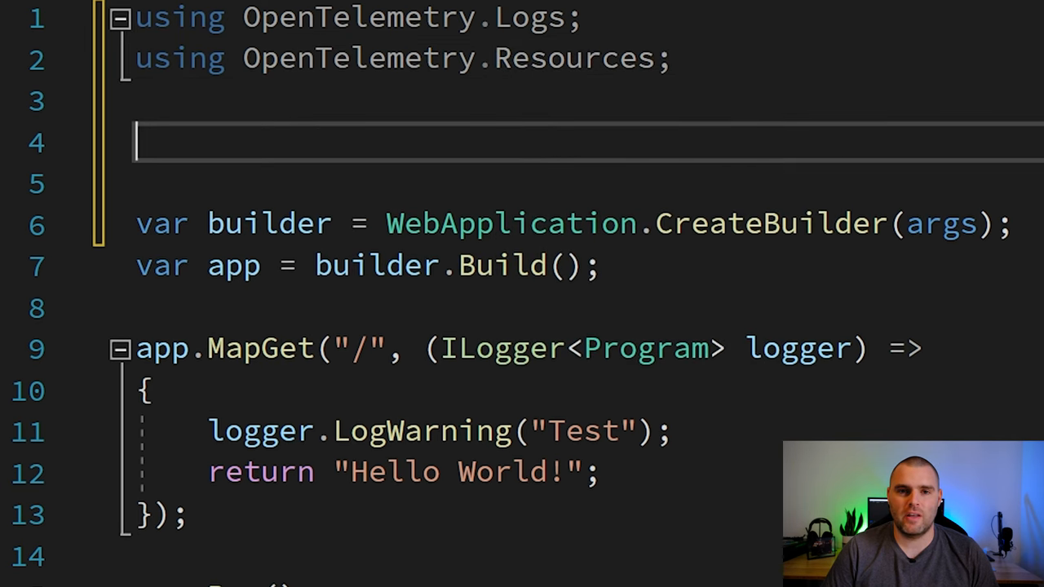
pyautogui.write('var resource')
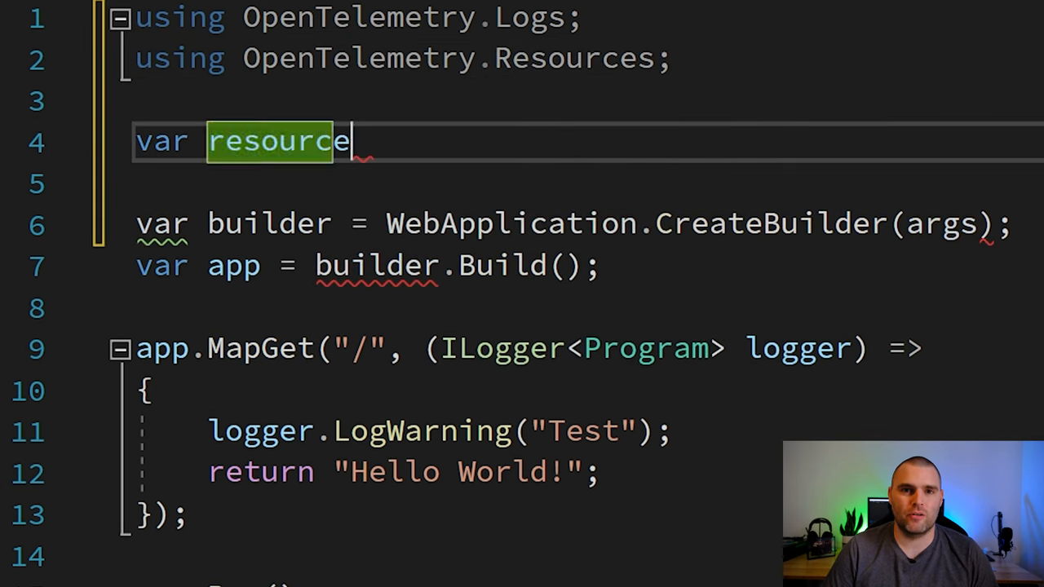
pyautogui.write(' = ResourceBuilder.C')
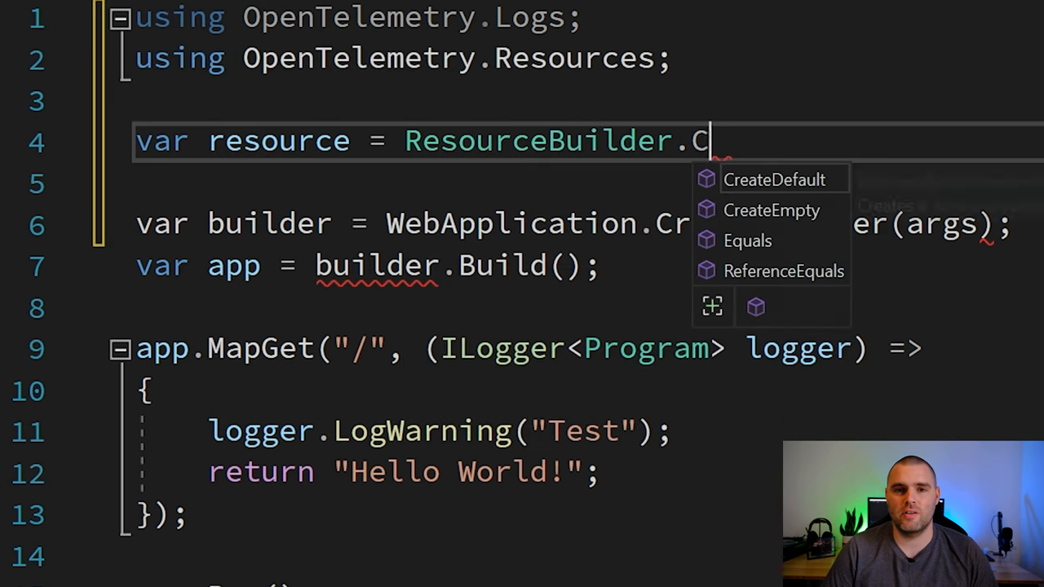
# Declare var resource = ResourceBuilder.CreateDefault().AddService("CodeWithStu")
pyautogui.press('Tab')
pyautogui.write('().AddSer')
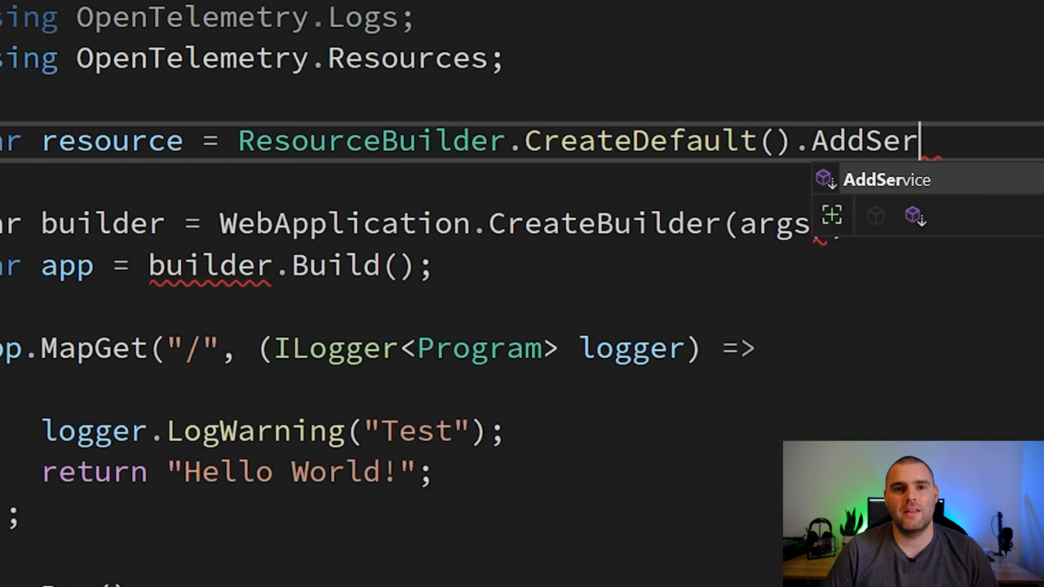
pyautogui.press('Tab')
pyautogui.write('("CodeWithStu')
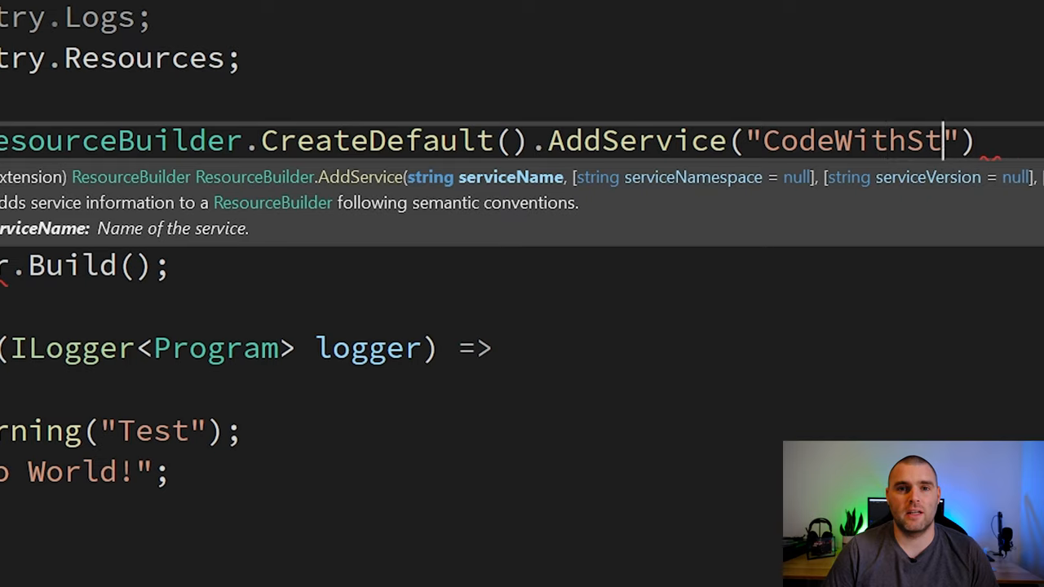
pyautogui.write('")')
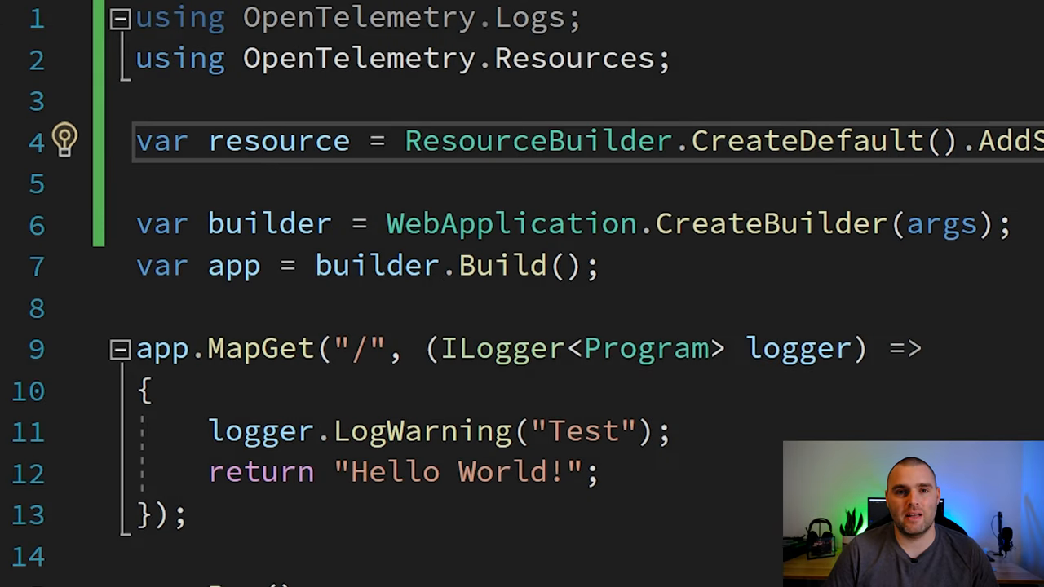
# Add builder.Logging.AddOpenTelemetry(options => { }) with a braced lambda body below the builder line
pyautogui.press('Down')
pyautogui.press('Down')
pyautogui.press('Return')
pyautogui.write('build')
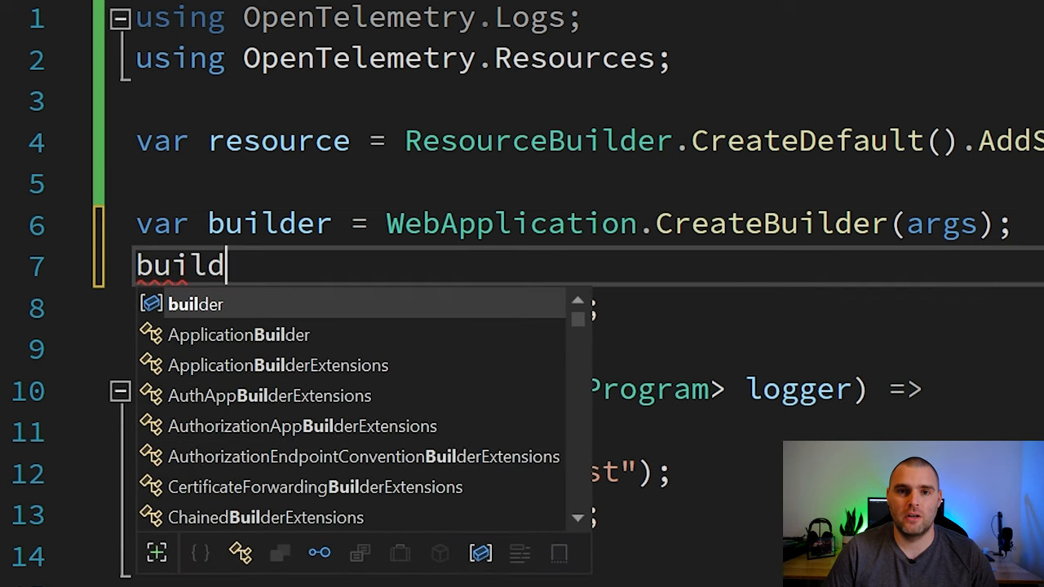
pyautogui.write('er.Logging.Add')
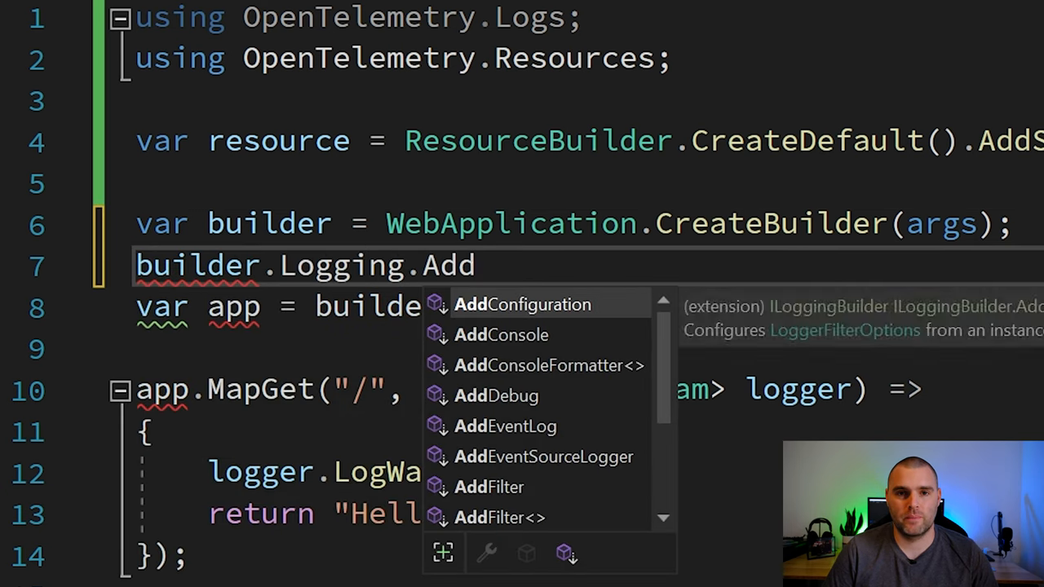
pyautogui.write('Op(options =')
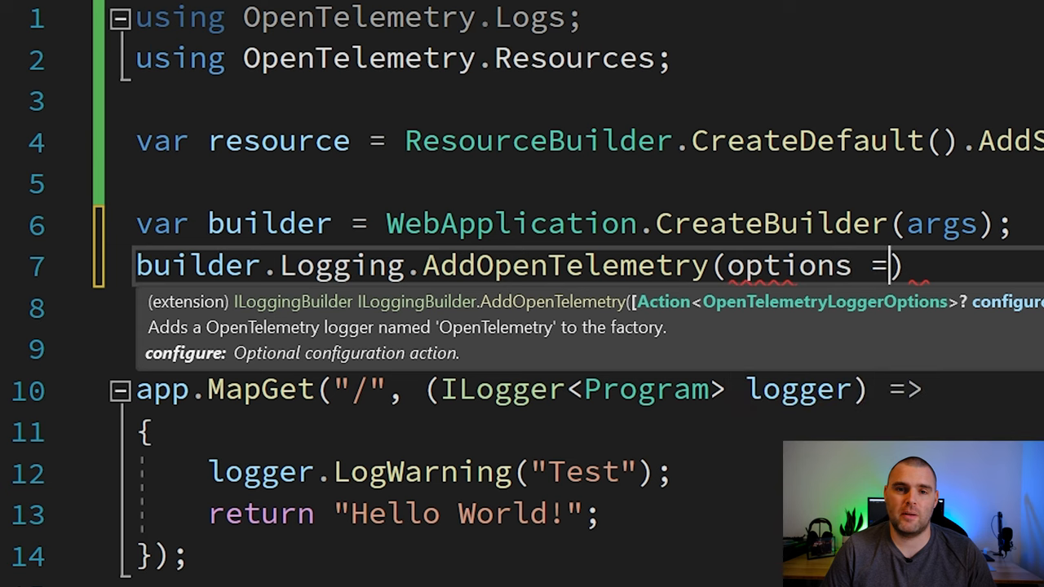
pyautogui.write('> {')
pyautogui.press('Return')
pyautogui.press('Down')
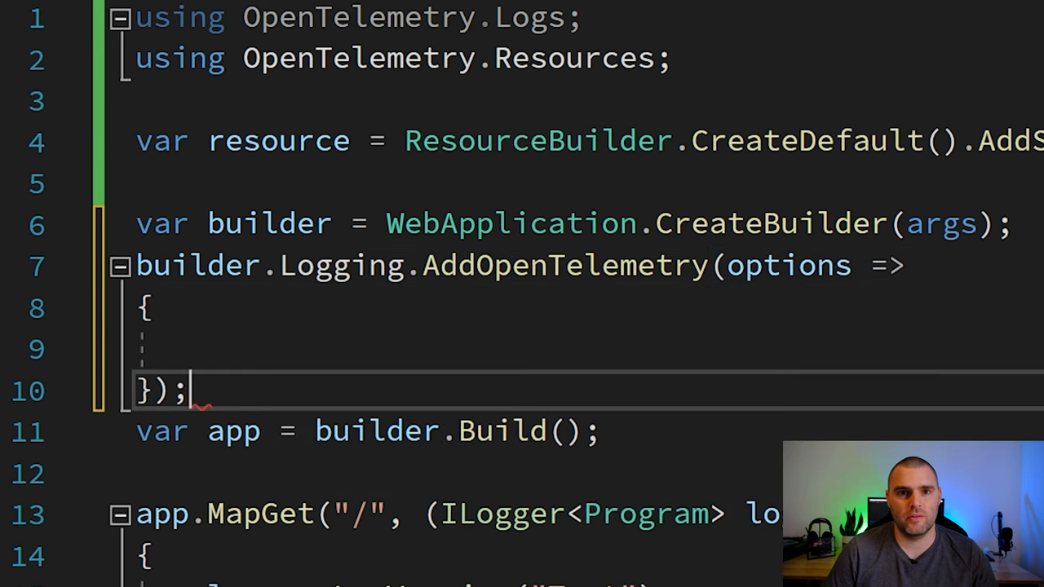
pyautogui.press('Up')
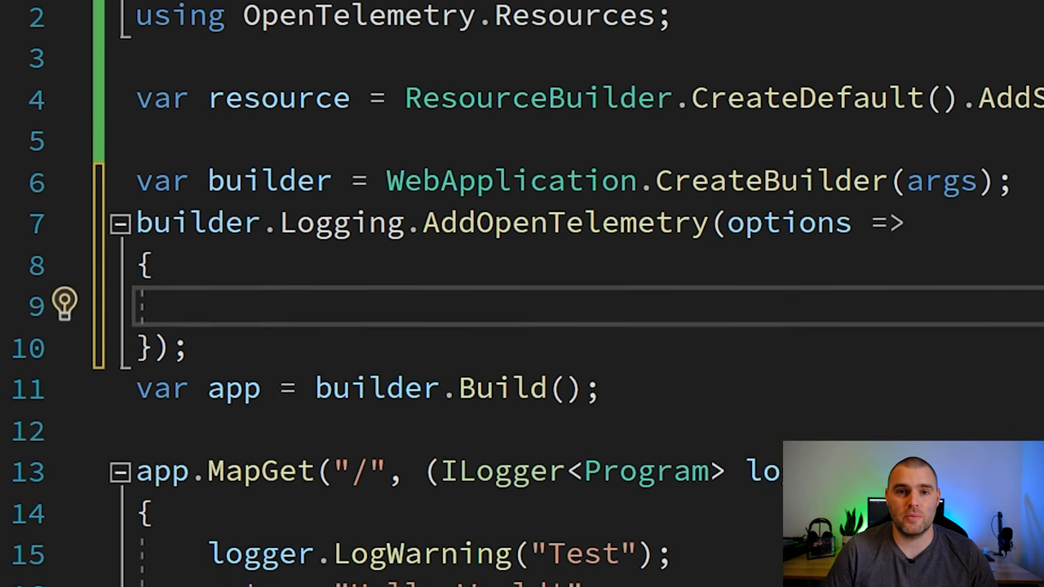
pyautogui.write('options.')
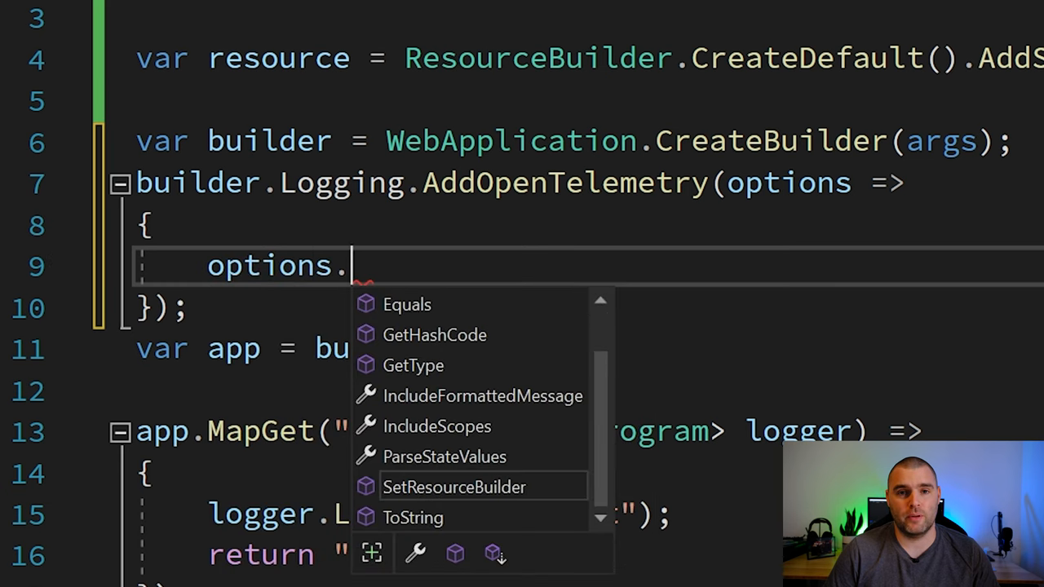
pyautogui.write('Set')
# Inside the options lambda, call options.SetResourceBuilder(resource) and begin the exporter line
pyautogui.press('Tab')
pyautogui.write('(')
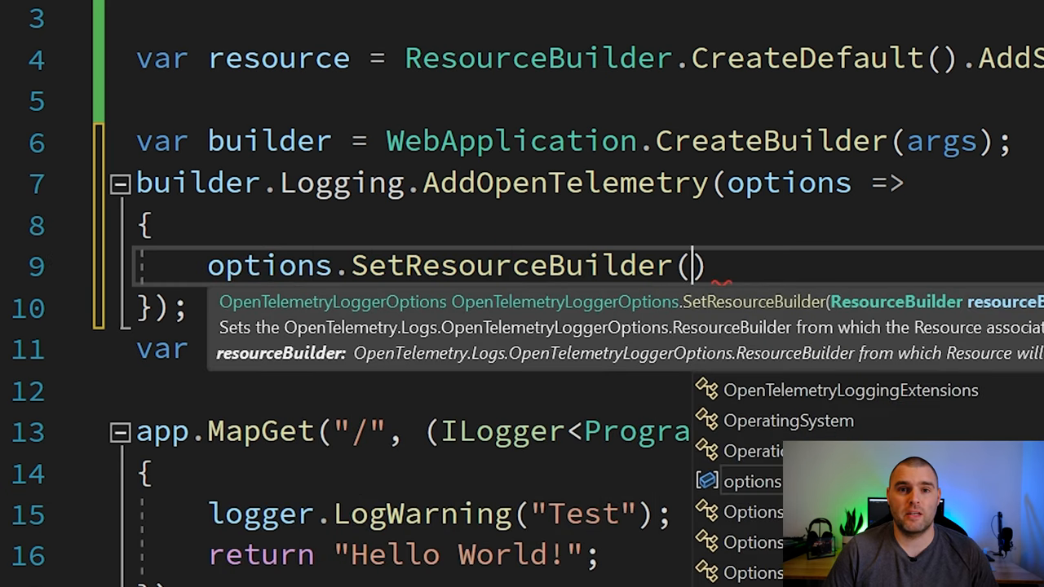
pyautogui.write('resource)')
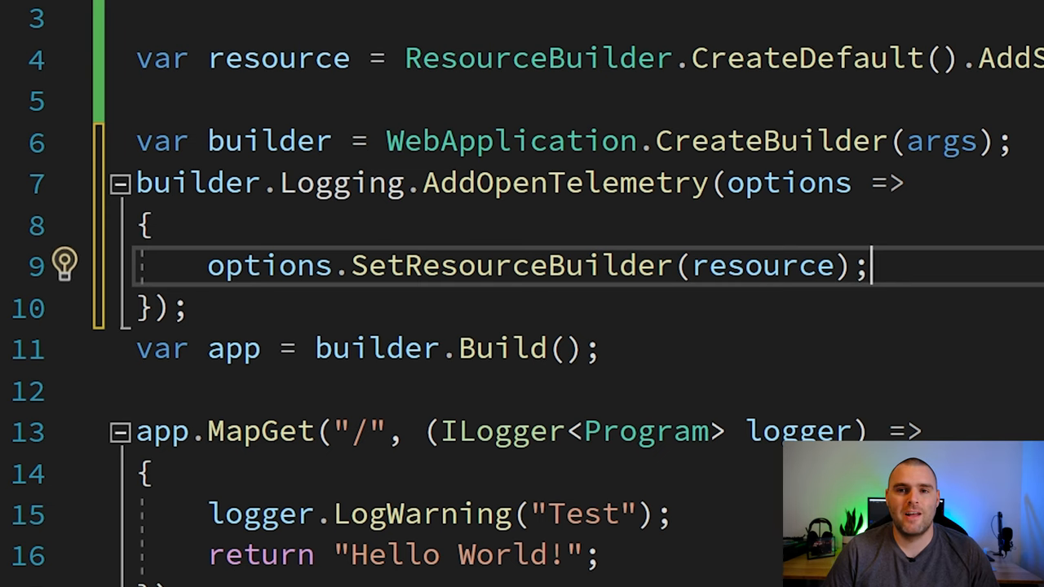
pyautogui.press('Return')
pyautogui.write('op')
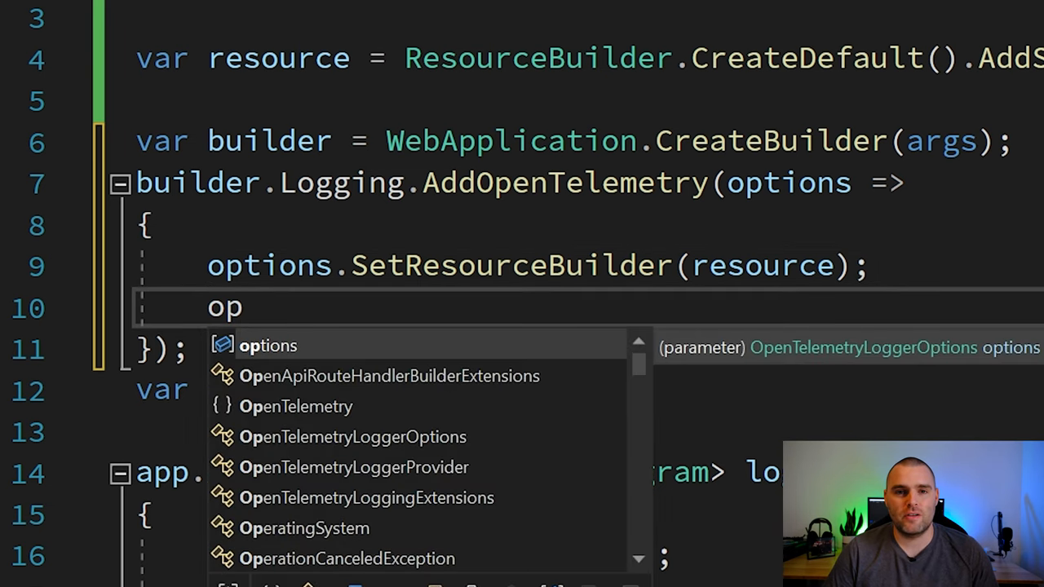
pyautogui.write('tions.Add')
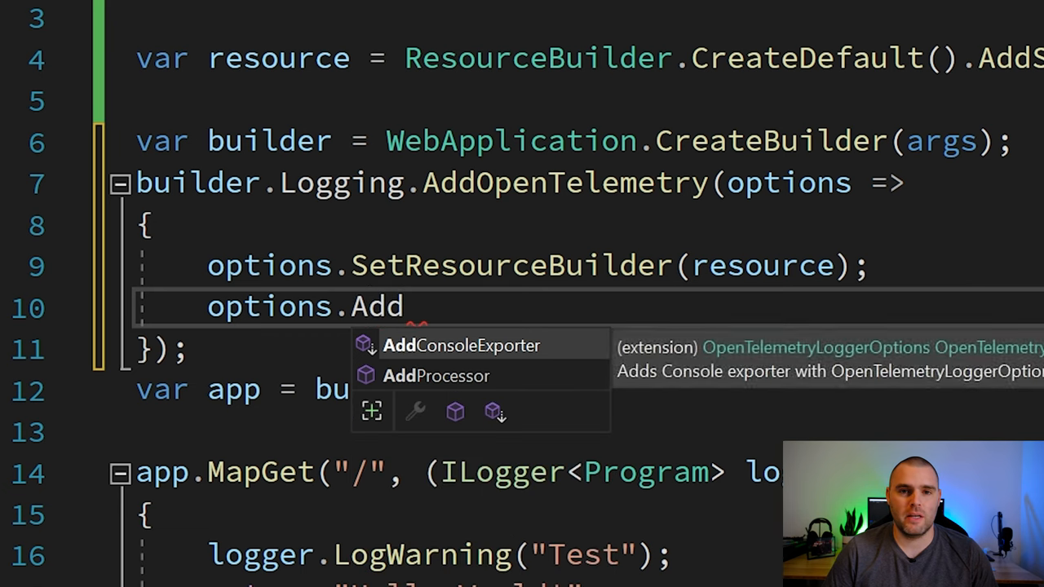
pyautogui.write('();')
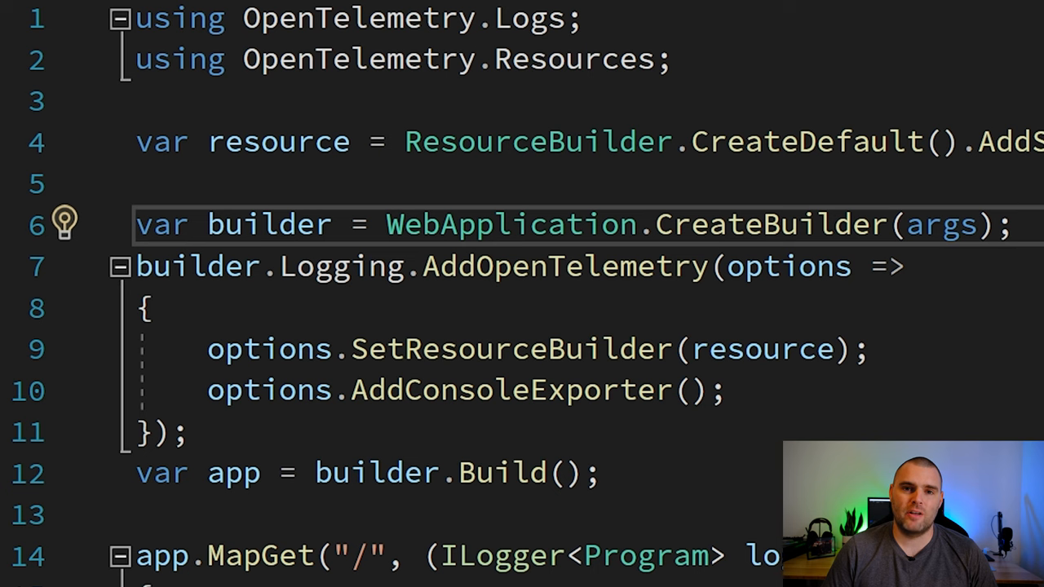
# Add builder.Logging.AddFilter<OpenTelemetryLoggerProvider>("*", LogLevel.Warning) for all categories
pyautogui.press('Return')
pyautogui.write('builder.log')
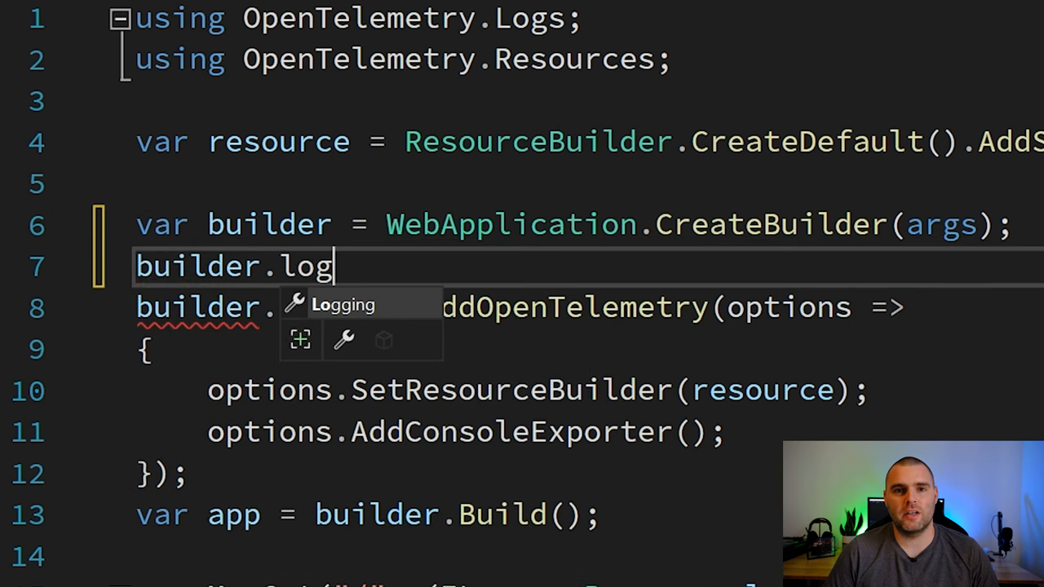
pyautogui.press('Tab')
pyautogui.write('.Add')
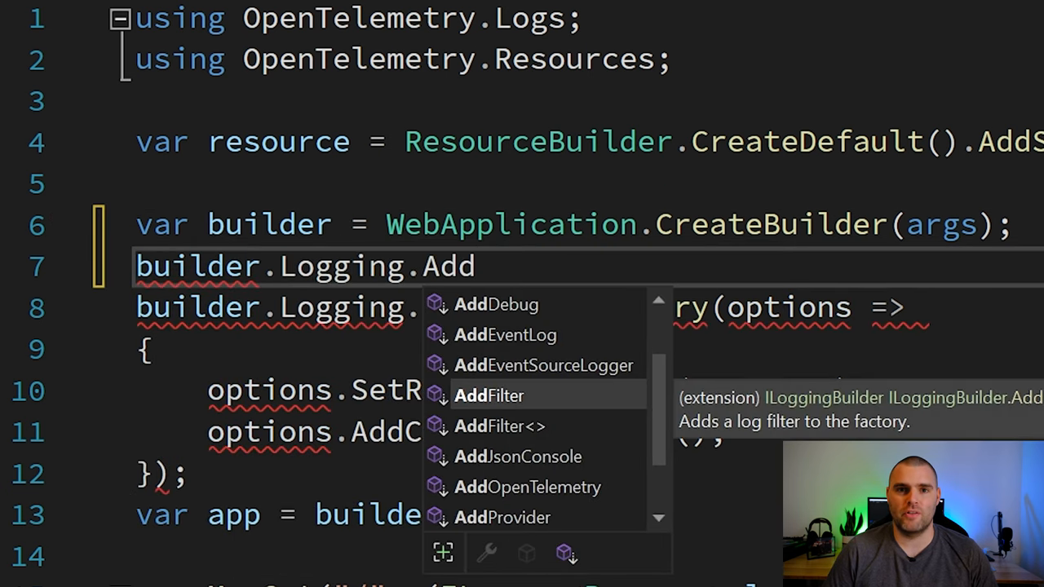
pyautogui.press('Down')
pyautogui.press('Tab')
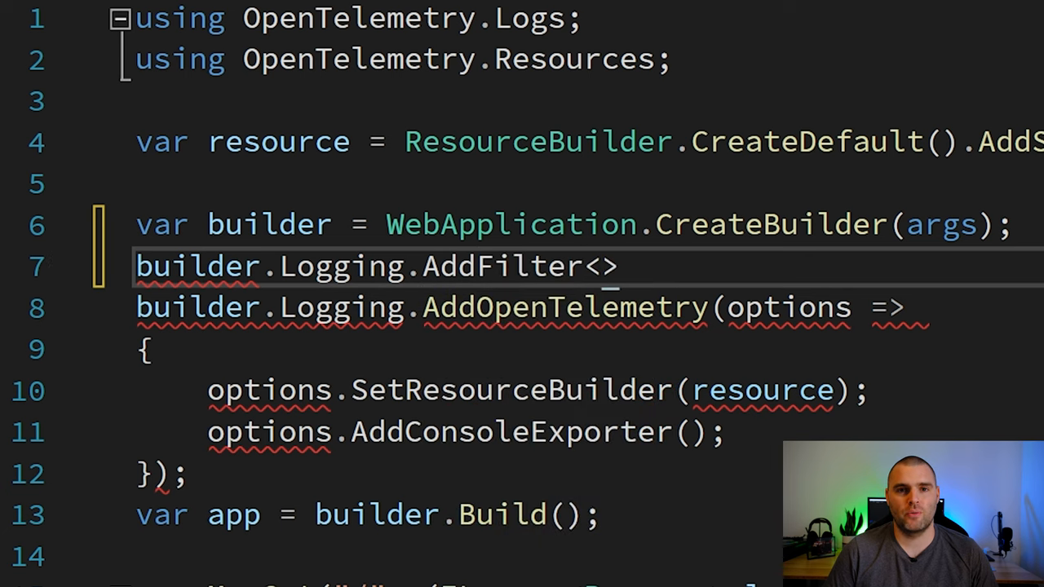
pyautogui.write('OPL>')
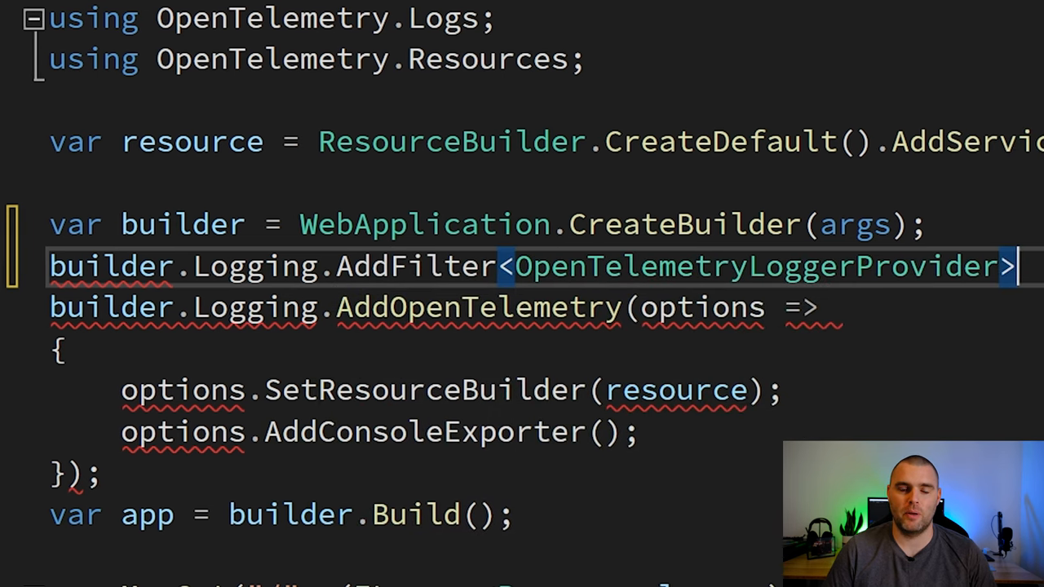
pyautogui.write('("*", ')
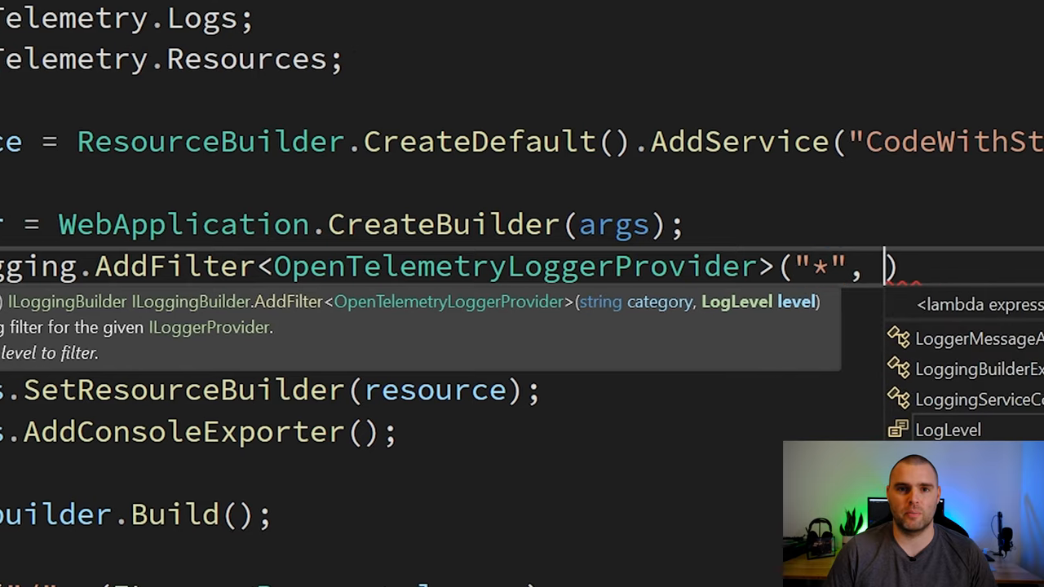
pyautogui.write('LogLev.War')
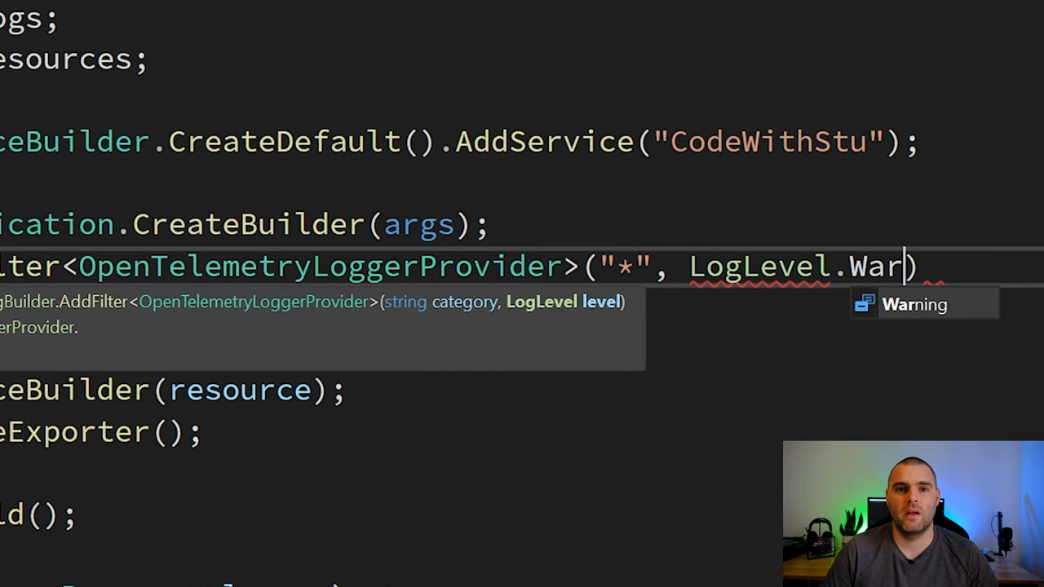
pyautogui.write(')')
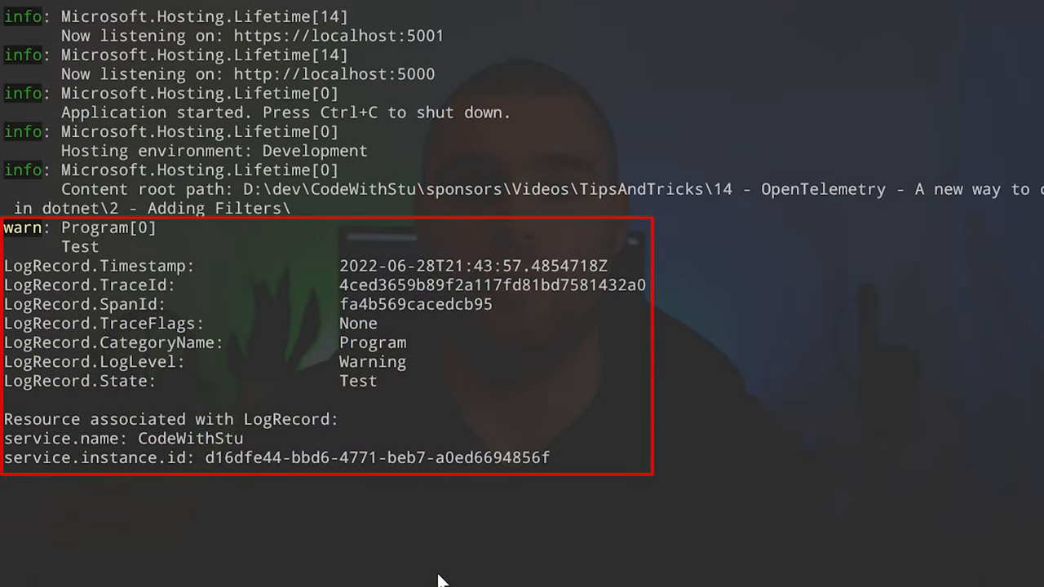
# Shut down the running app after confirming only the Warning record reached the console
pyautogui.hotkey('ctrl', 'c')
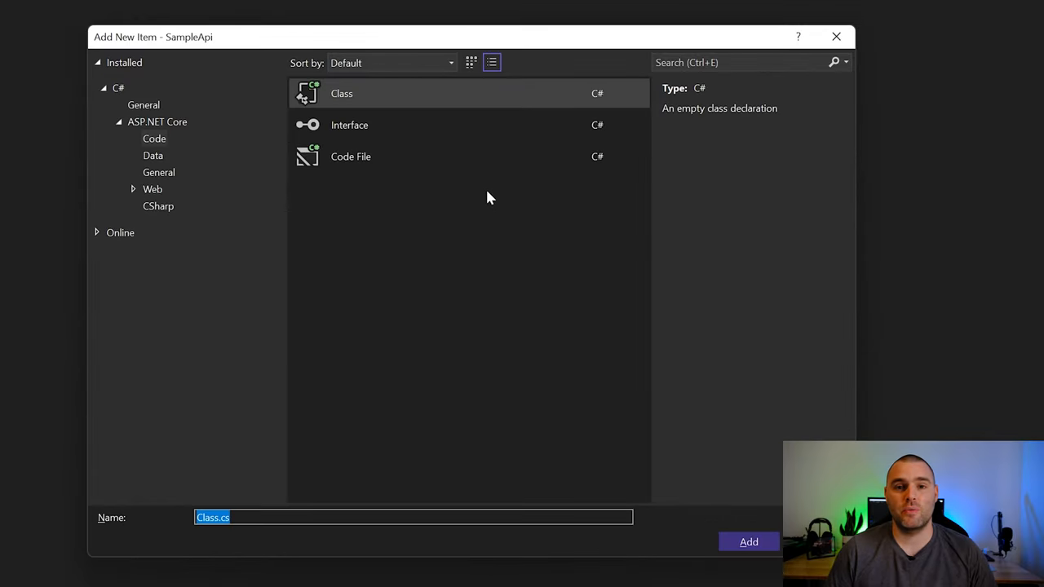
pyautogui.write('LogProcessor')
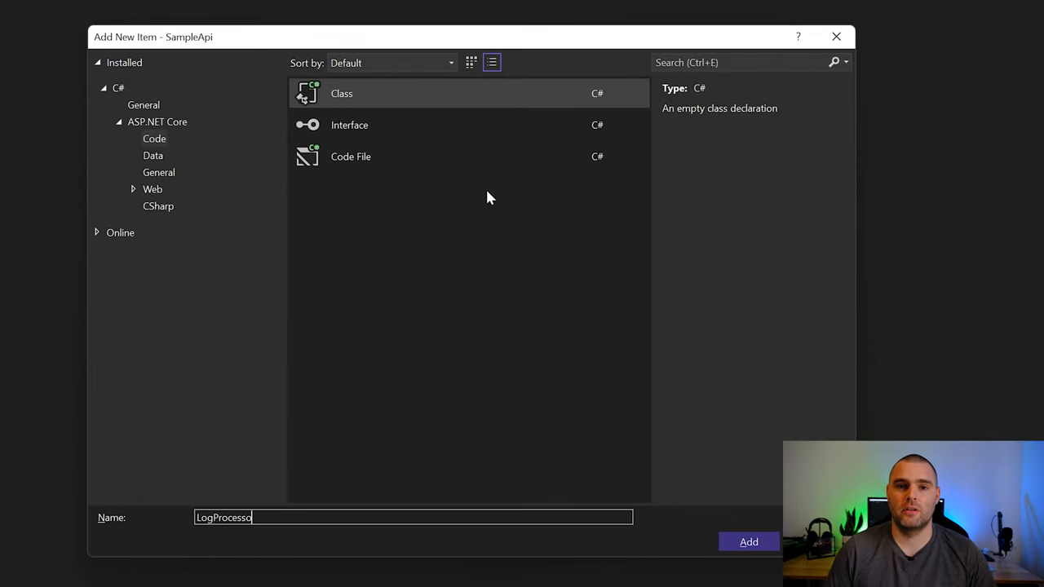
# Create LogProcessor deriving from BaseProcessor<LogRecord>, importing OpenTelemetry and OpenTelemetry.Logs
pyautogui.press('Return')
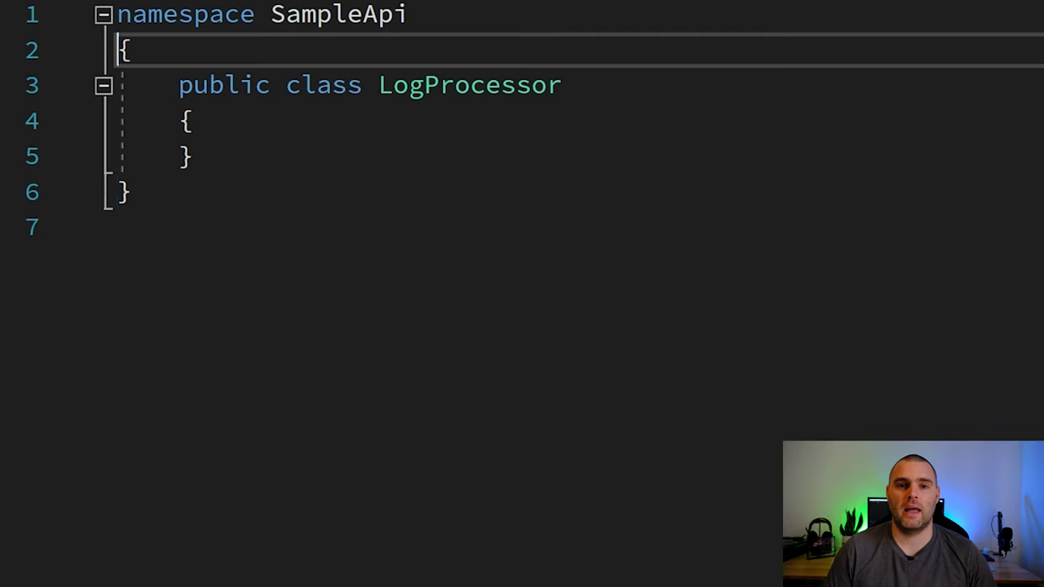
pyautogui.press('Down')
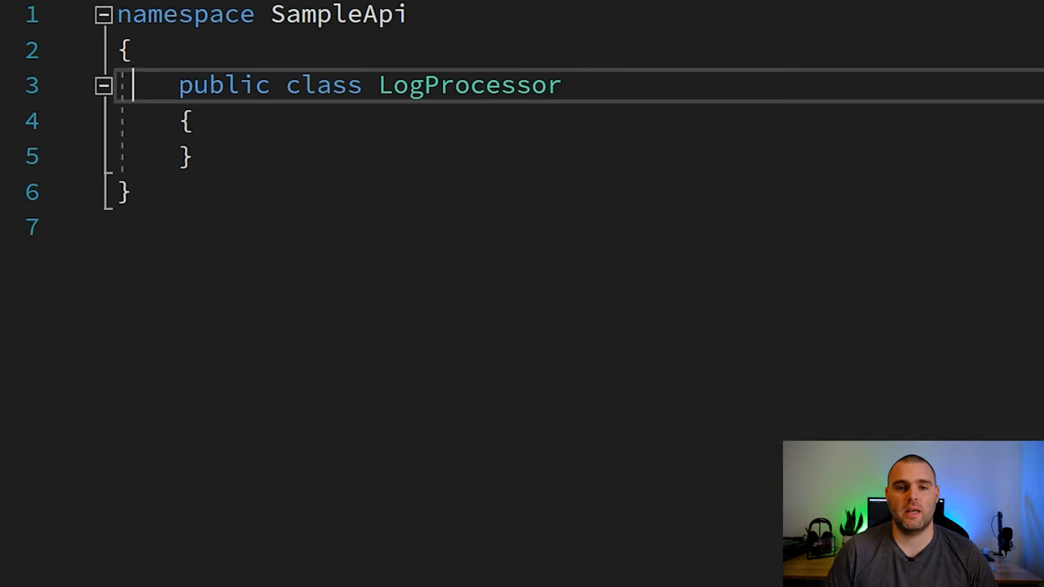
pyautogui.press('End')
pyautogui.write(': BasePr')
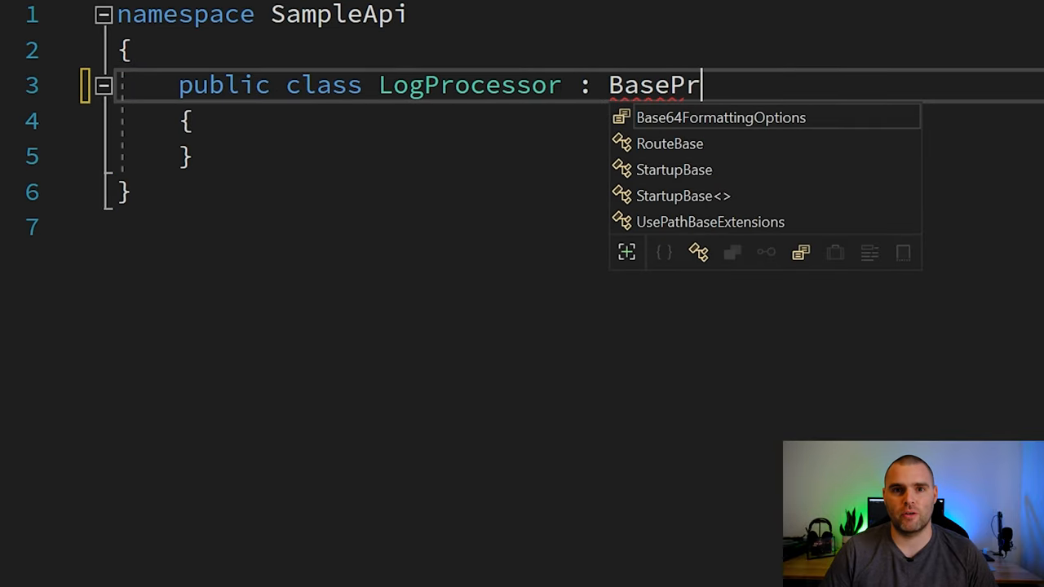
pyautogui.write('ocessor<Log')
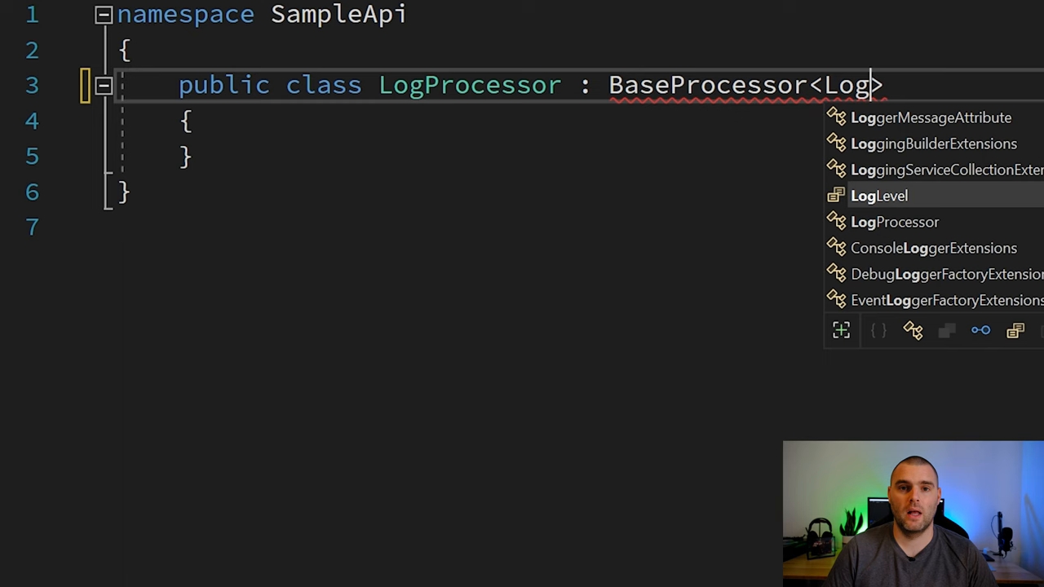
pyautogui.write('Record')
pyautogui.hotkey('ctrl', '.')
pyautogui.press('Return')
pyautogui.hotkey('ctrl', '.')
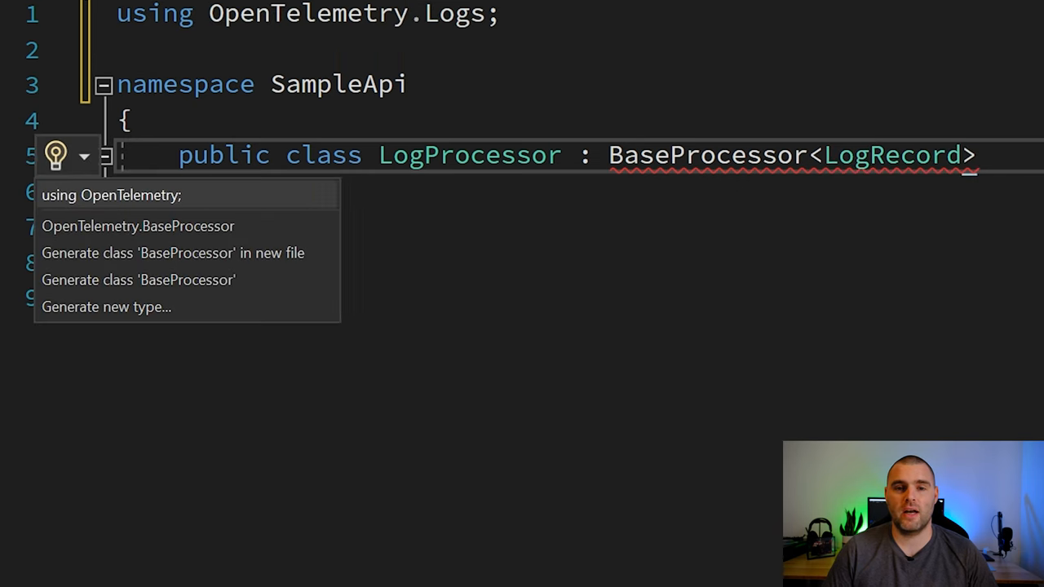
pyautogui.press('Return')
# Override OnEnd to write "Hello - OnEnd" to the console before calling the base method
pyautogui.press('Down')
pyautogui.press('Return')
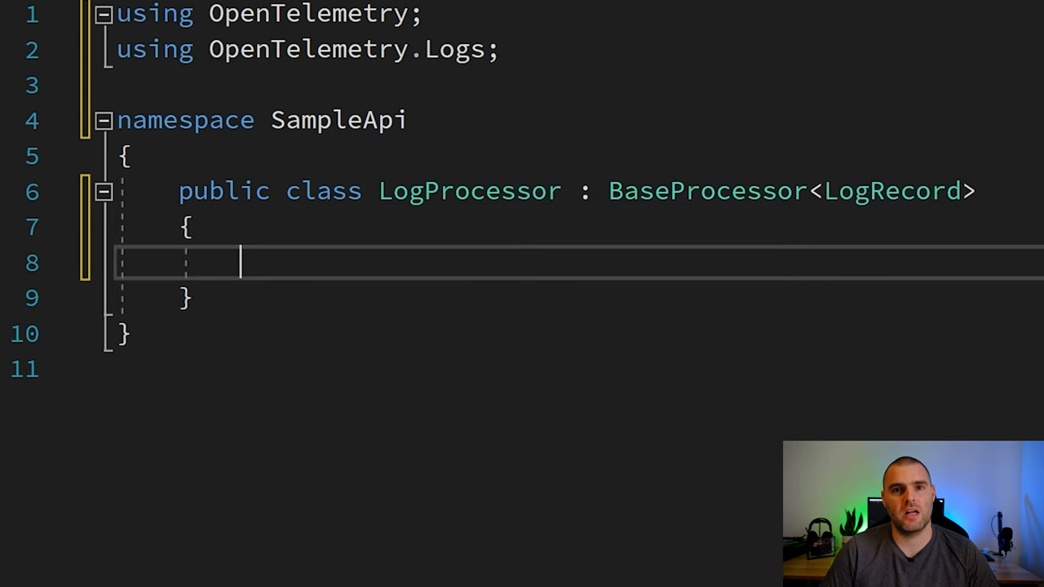
pyautogui.write('override OnE')
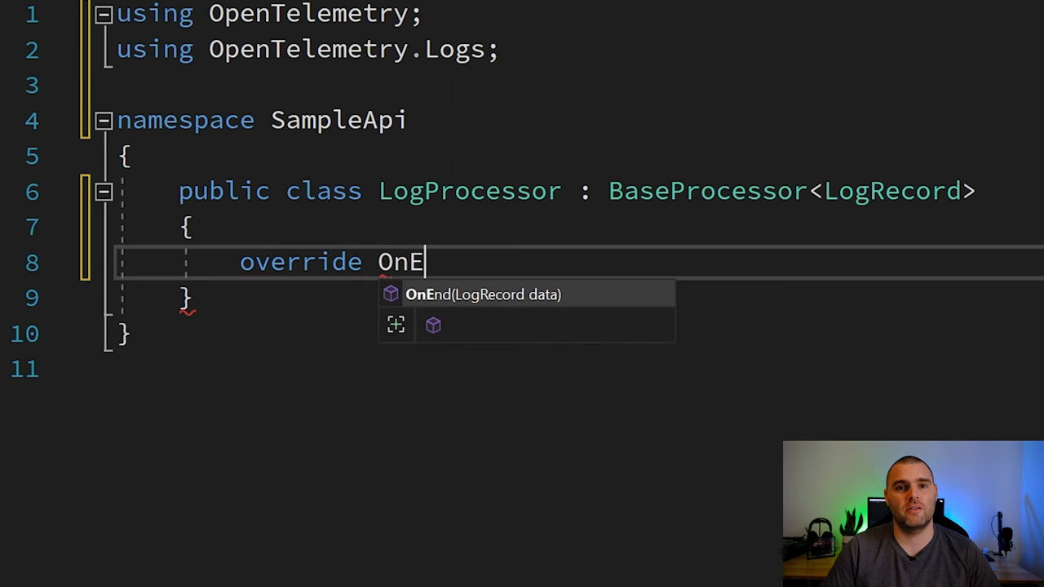
pyautogui.press('Tab')
pyautogui.hotkey('ctrl', 'Return')
pyautogui.write('Co')
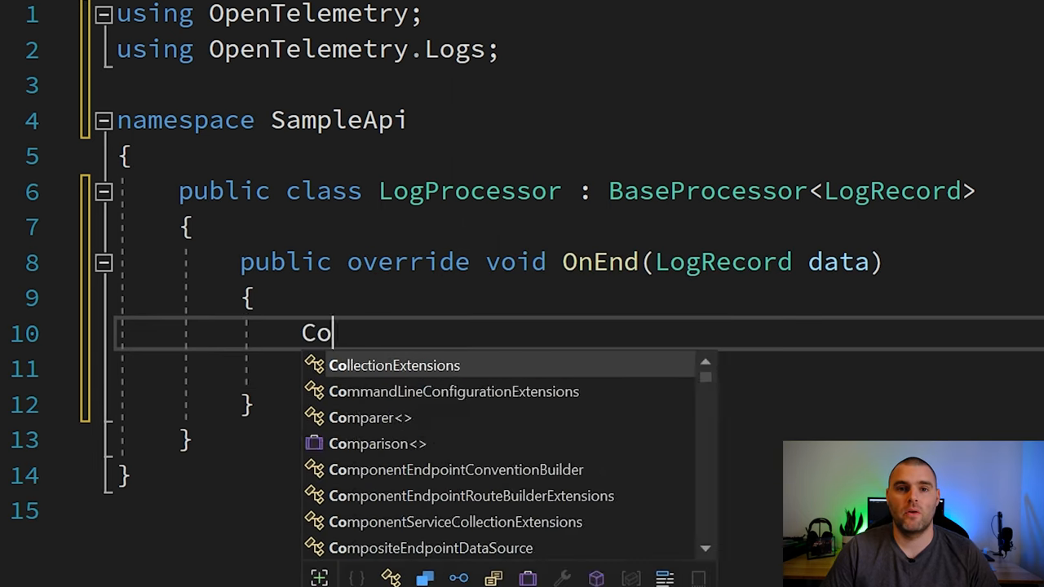
pyautogui.write('nsole.WriteLi')
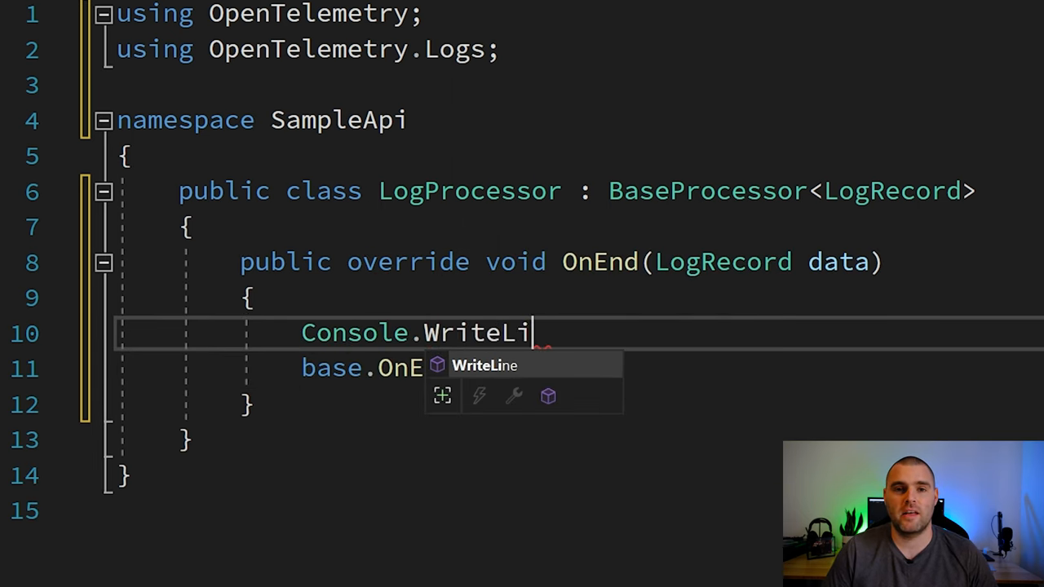
pyautogui.write('ne("Hello - OnEnd")')
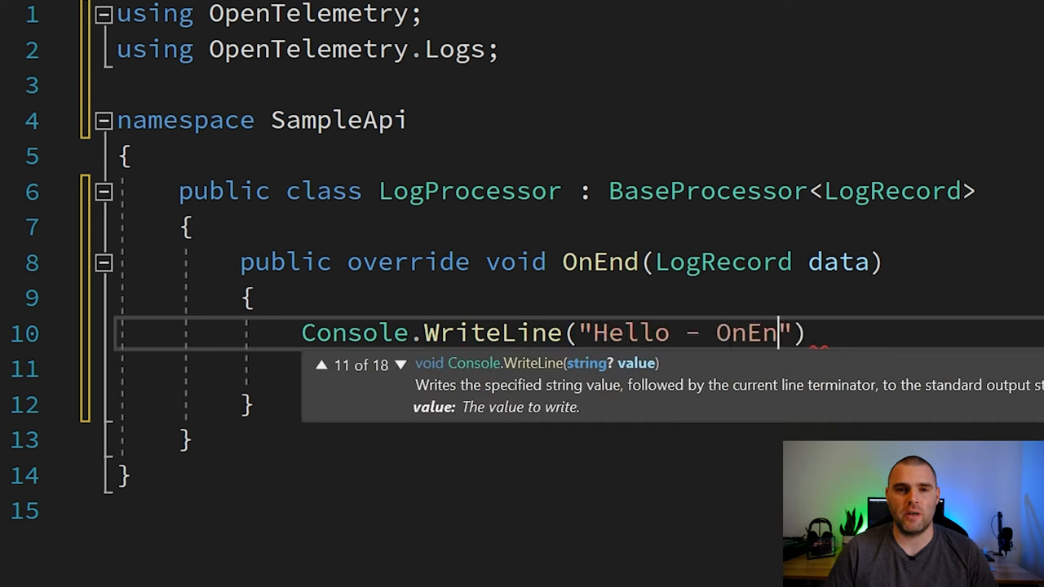
pyautogui.write(';')
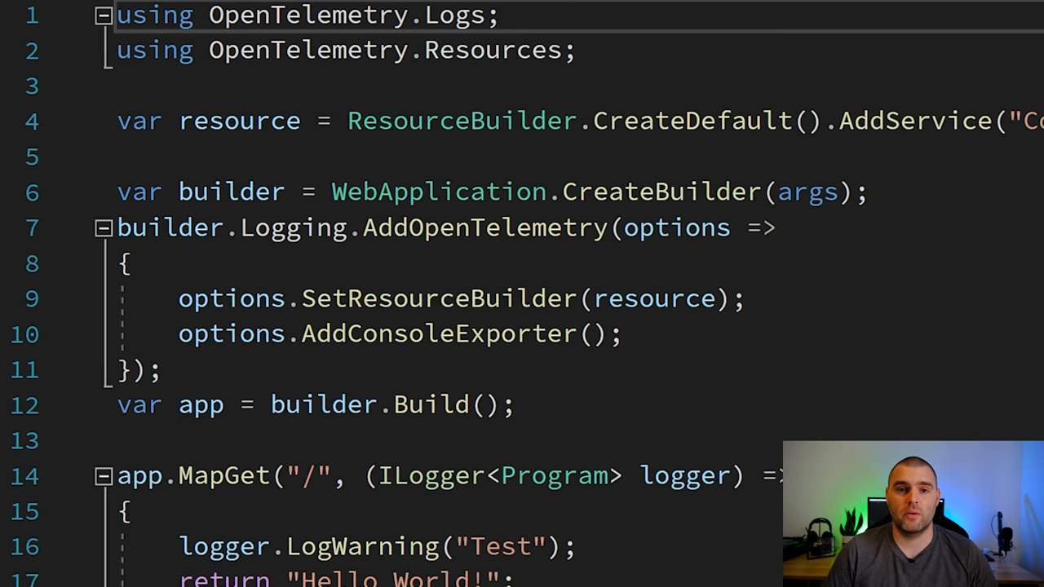
# Register options.AddProcessor(new SampleApi.LogProcessor()) in the AddOpenTelemetry options
pyautogui.press('Return')
pyautogui.write('options')
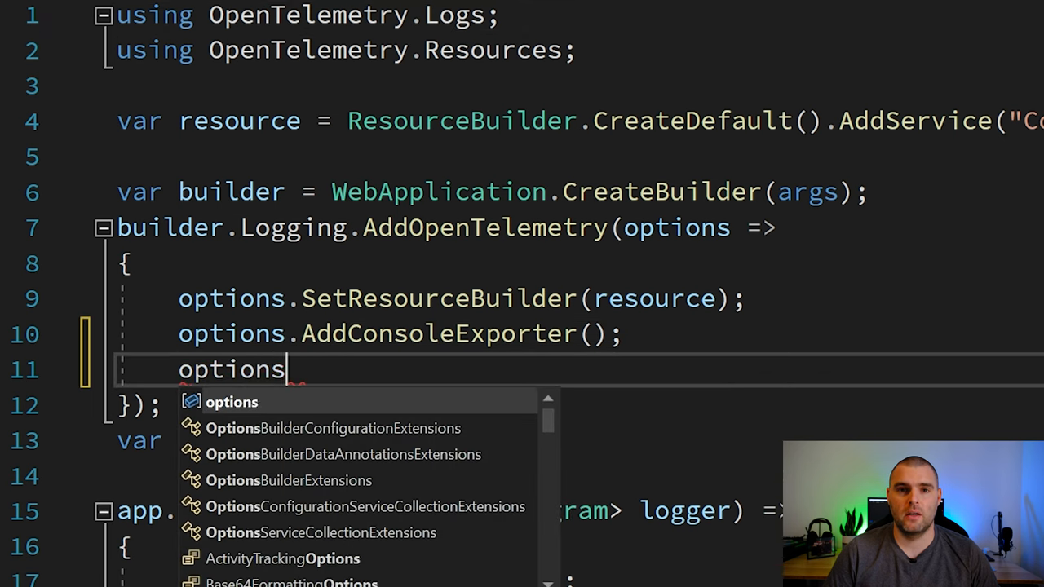
pyautogui.write('.AddProcessor')
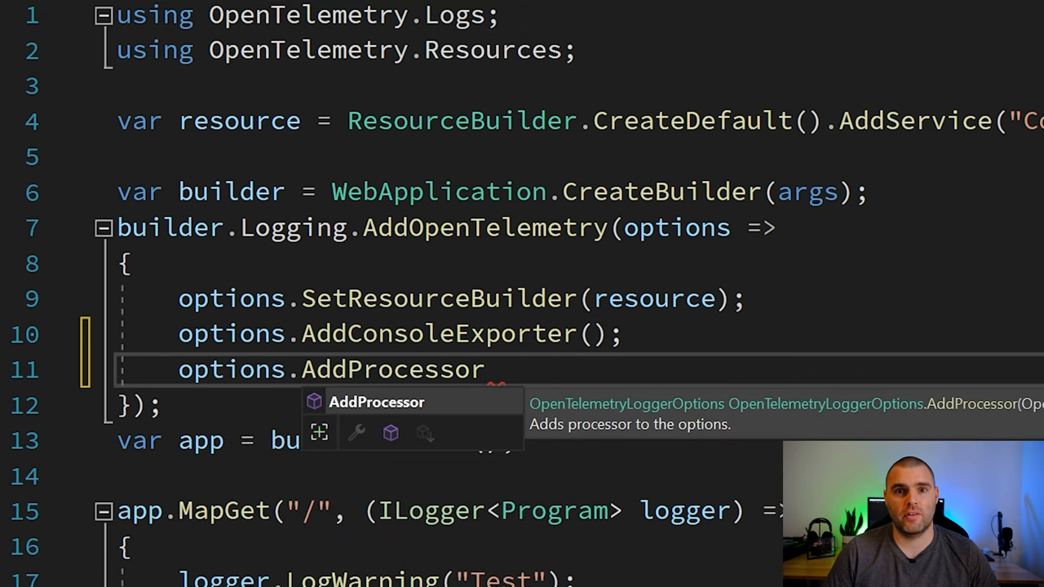
pyautogui.write('(new SampleA')
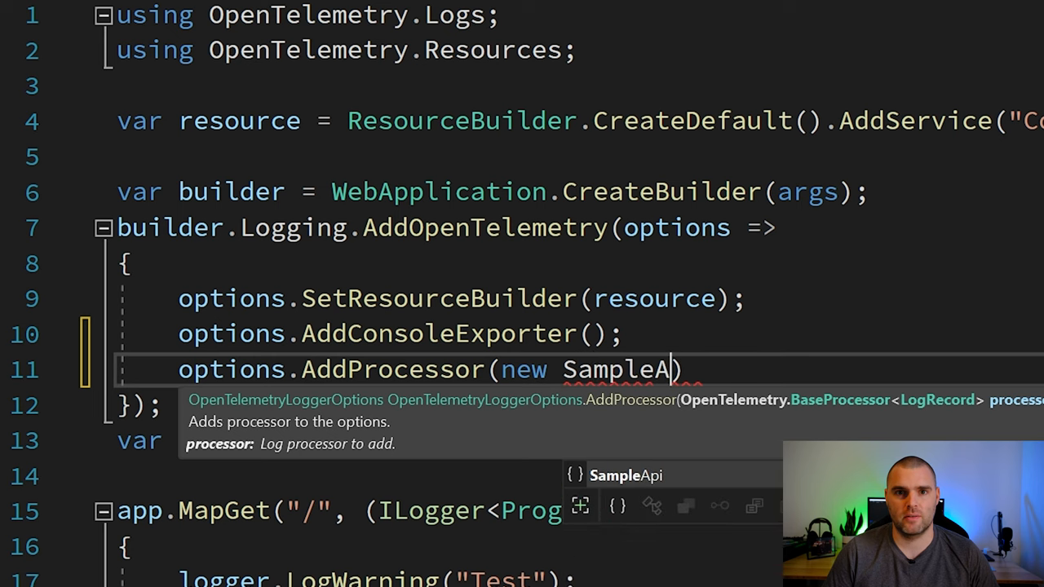
pyautogui.write('pi.LogProcessor());')
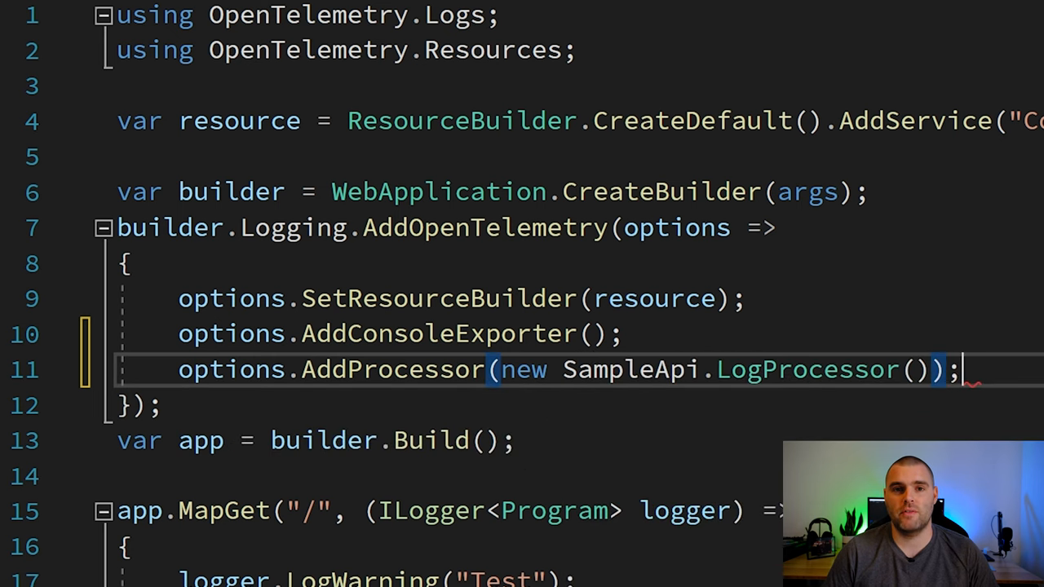
pyautogui.press('Return')
pyautogui.write('options.')
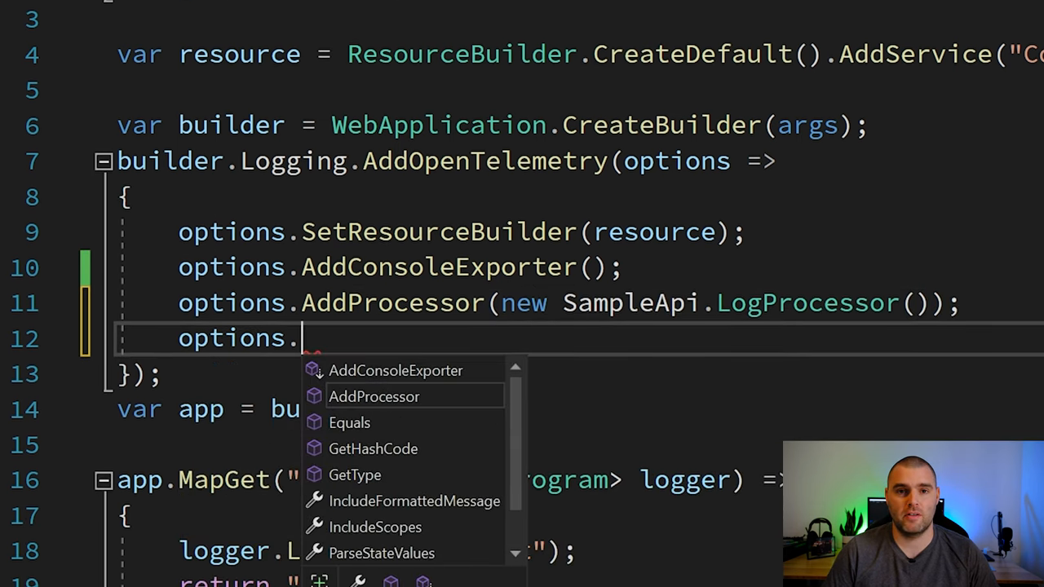
pyautogui.write('Inc')
# Set IncludeFormattedMessage = true and ParseStateValues = true on the logging options
pyautogui.press('Tab')
pyautogui.write('rue;')
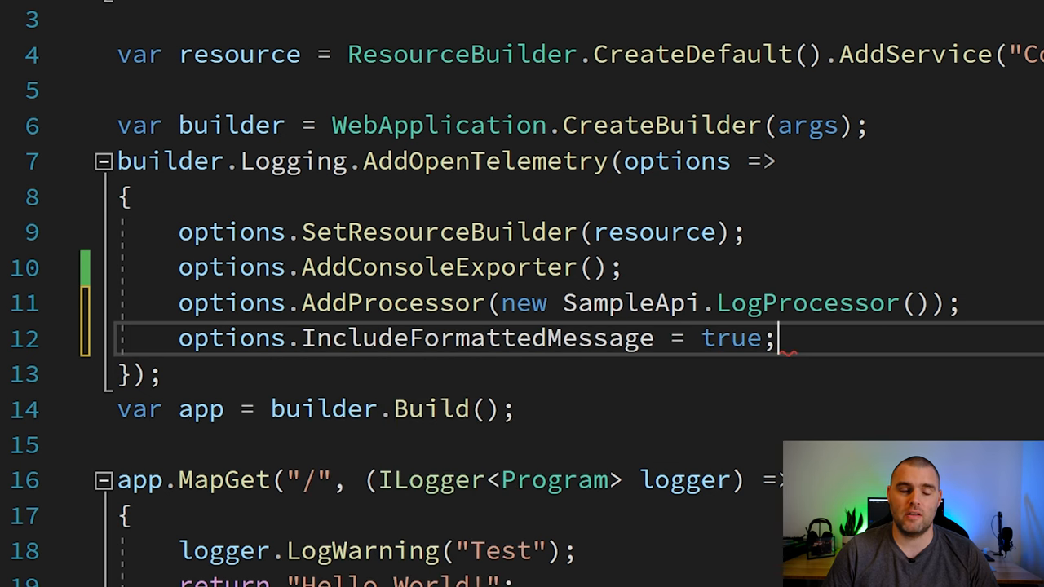
pyautogui.press('Return')
pyautogui.write('options.S')
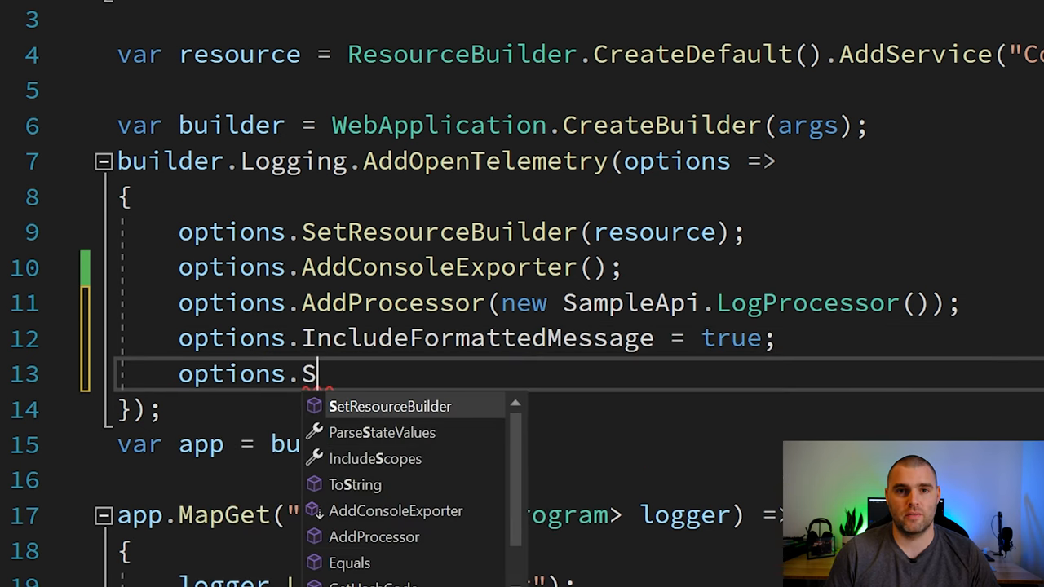
pyautogui.write('t')
pyautogui.press('Tab')
pyautogui.write('= true;')
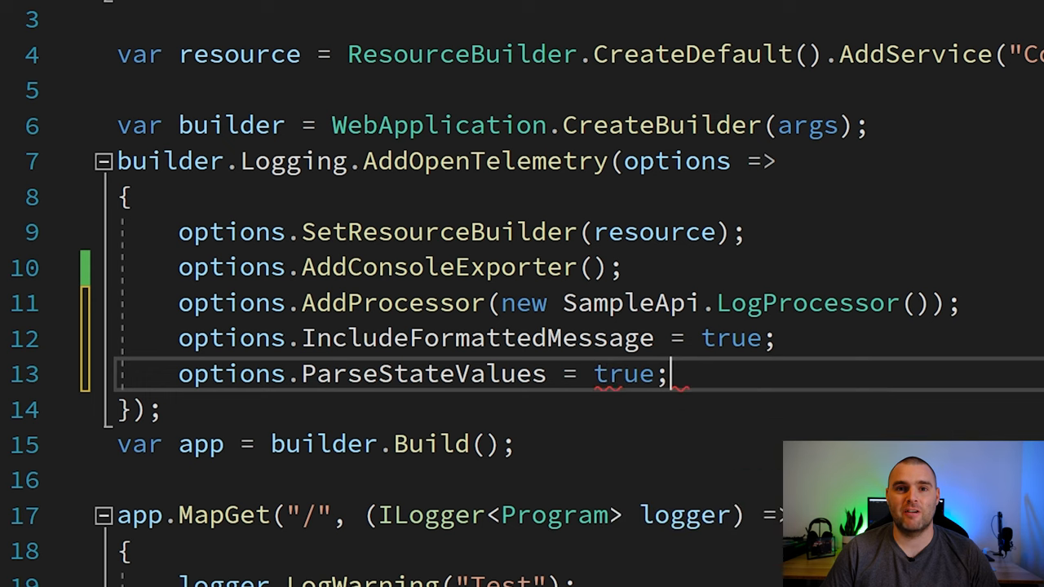